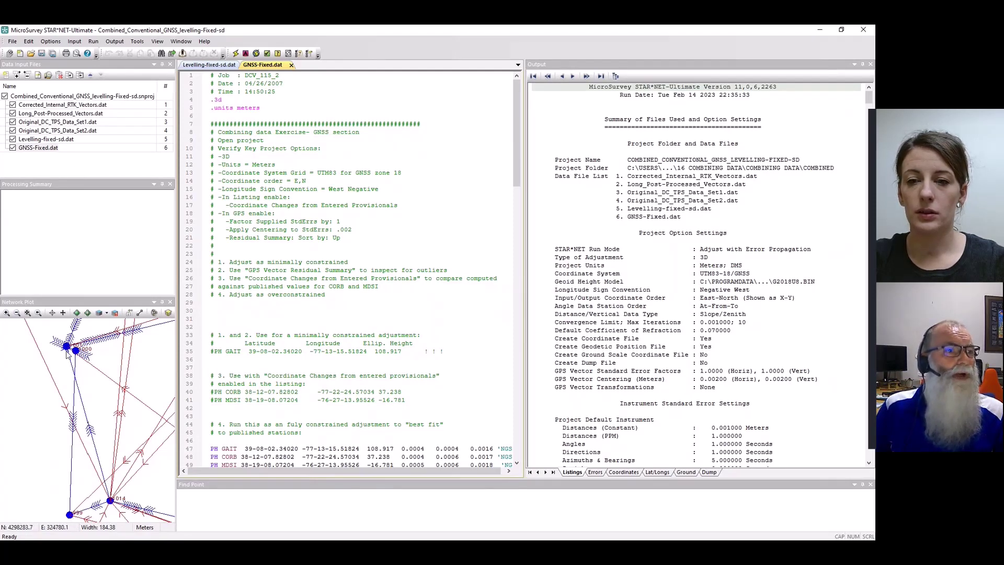
Enable Create Ground Scale Coordinate (GND) File in Project Options > Other Files, keeping Default format
{"action": "scroll", "coordinate": [101, 420], "scroll_direction": "down", "scroll_amount": 4}
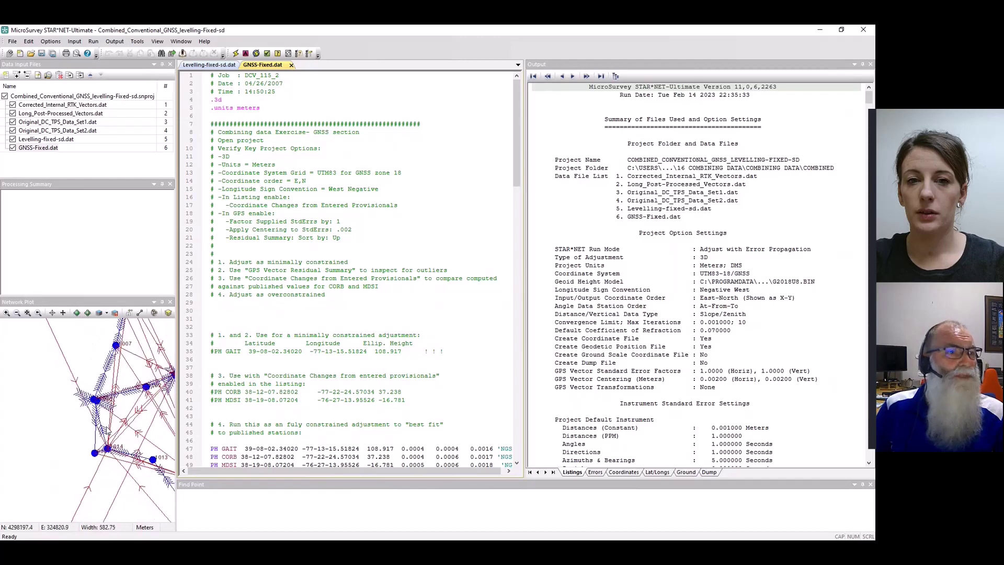
{"action": "scroll", "coordinate": [135, 428], "scroll_direction": "down", "scroll_amount": 3}
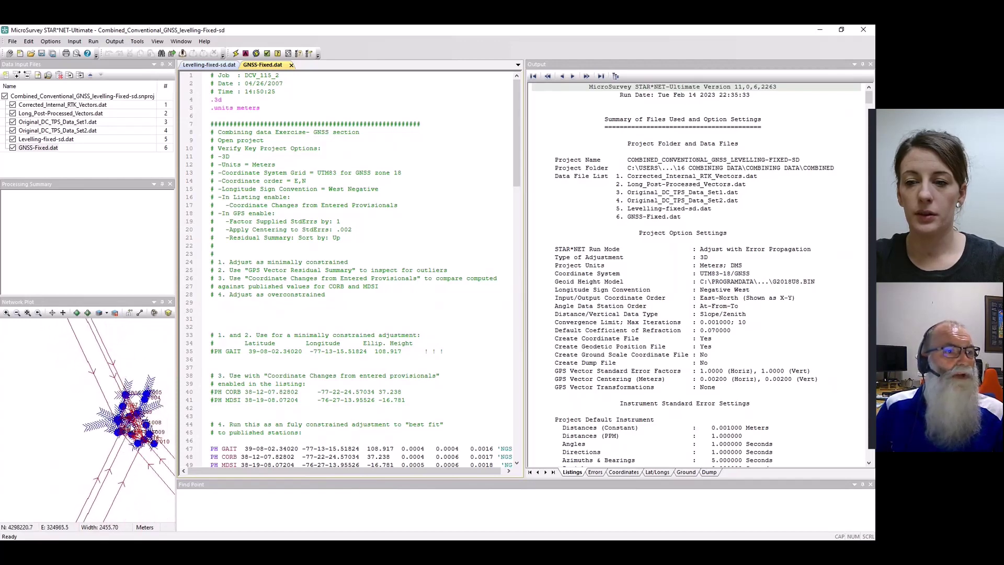
{"action": "scroll", "coordinate": [130, 426], "scroll_direction": "up", "scroll_amount": 6}
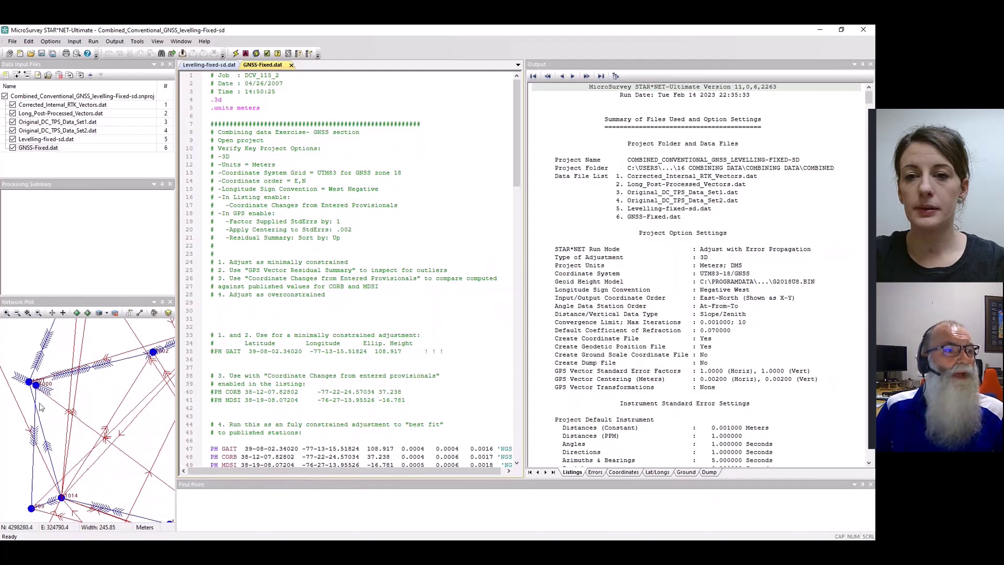
{"action": "scroll", "coordinate": [40, 408], "scroll_direction": "down", "scroll_amount": 4}
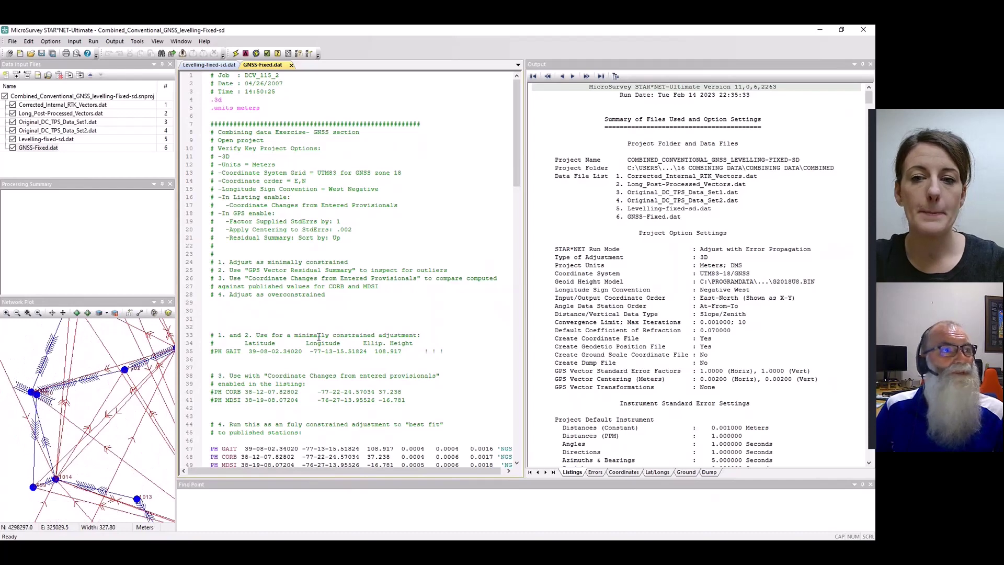
{"action": "left_click", "coordinate": [61, 45]}
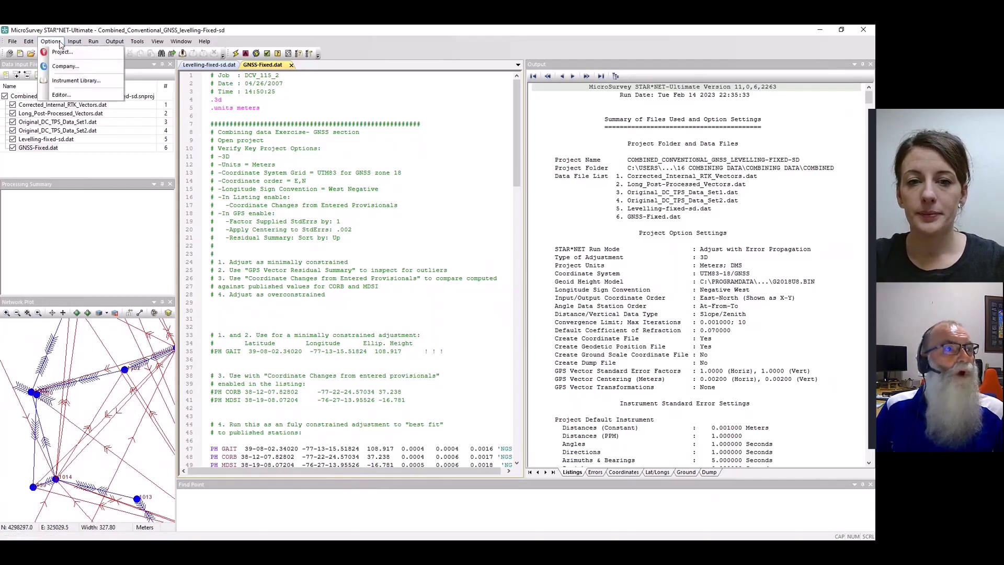
{"action": "left_click", "coordinate": [66, 57]}
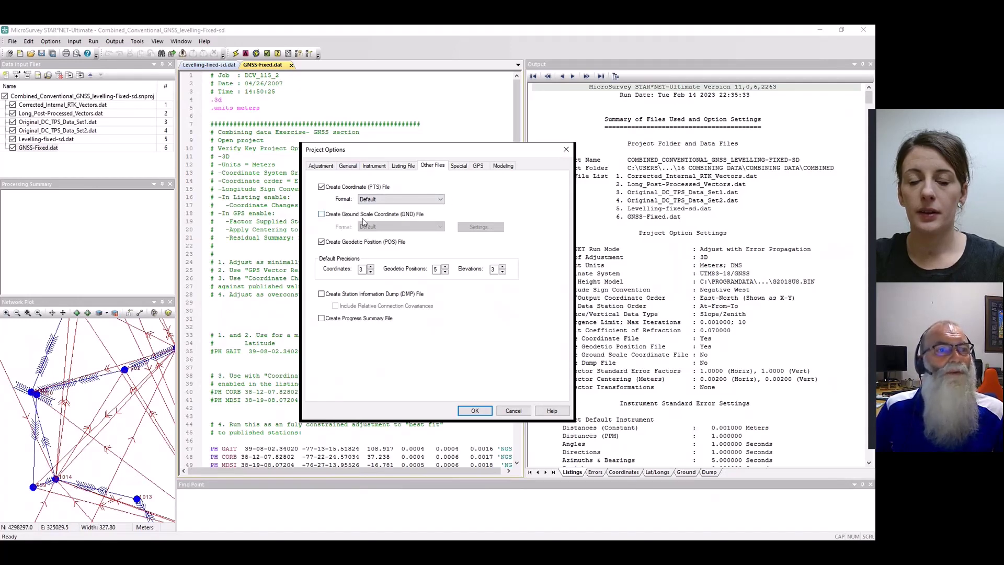
{"action": "left_click", "coordinate": [321, 214]}
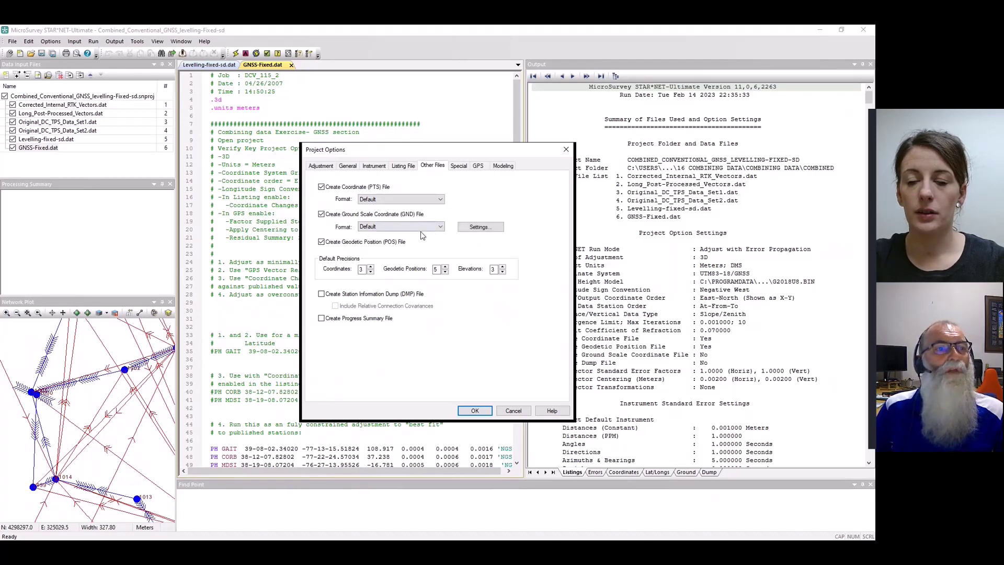
{"action": "left_click", "coordinate": [440, 229]}
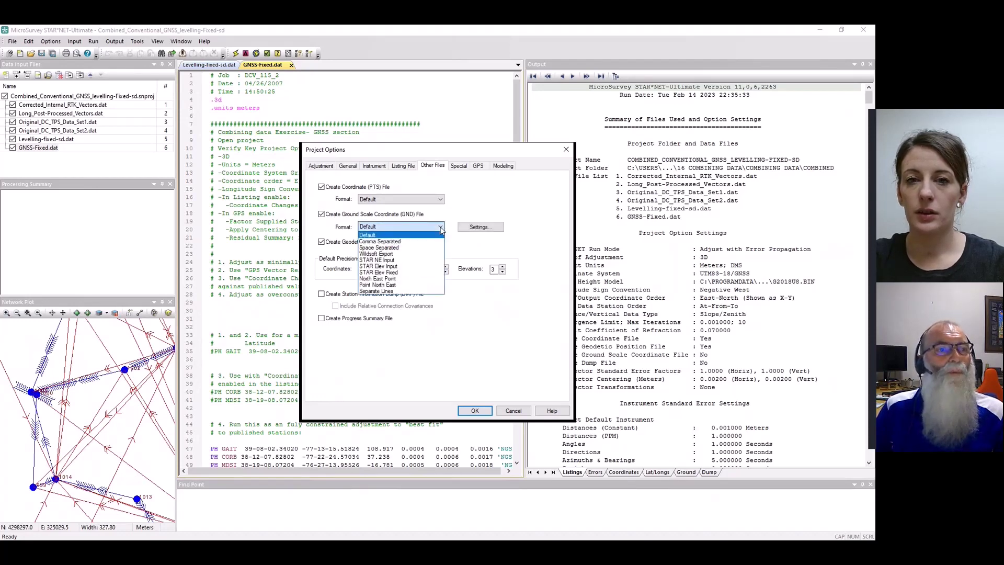
{"action": "left_click", "coordinate": [440, 229]}
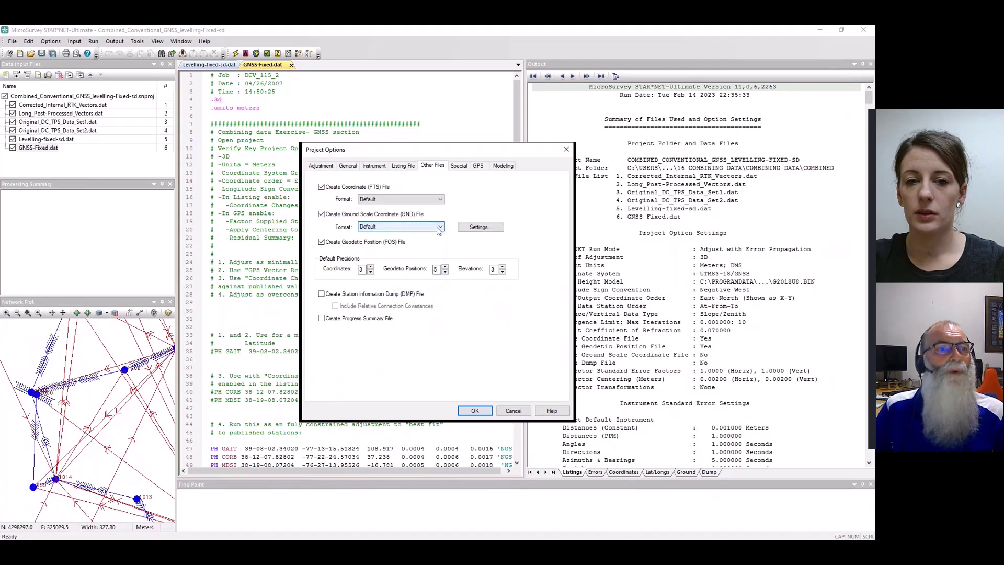
In Ground File Settings, divide by the factor computed at station 1000 and enable rotation
{"action": "left_click", "coordinate": [480, 228]}
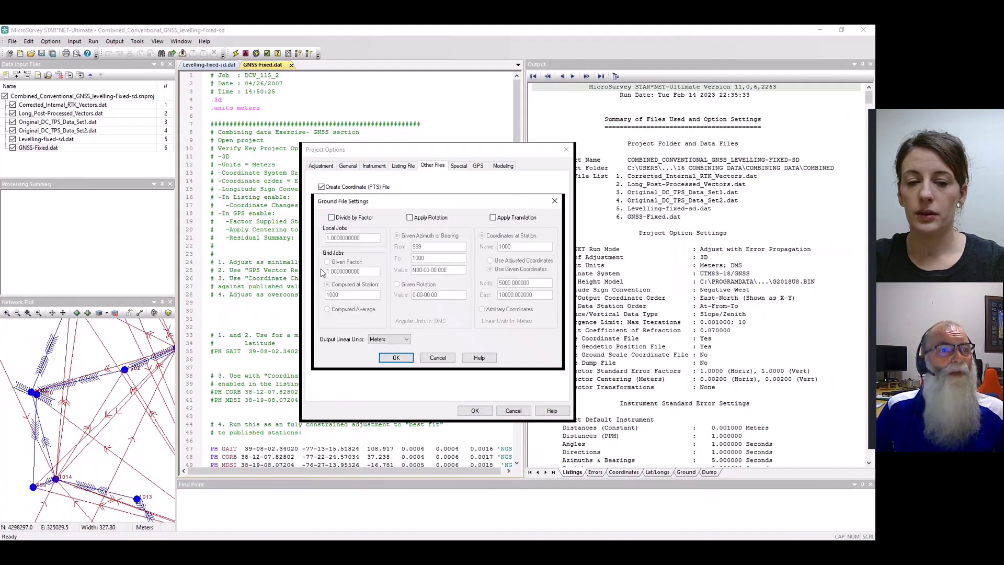
{"action": "left_click", "coordinate": [332, 218]}
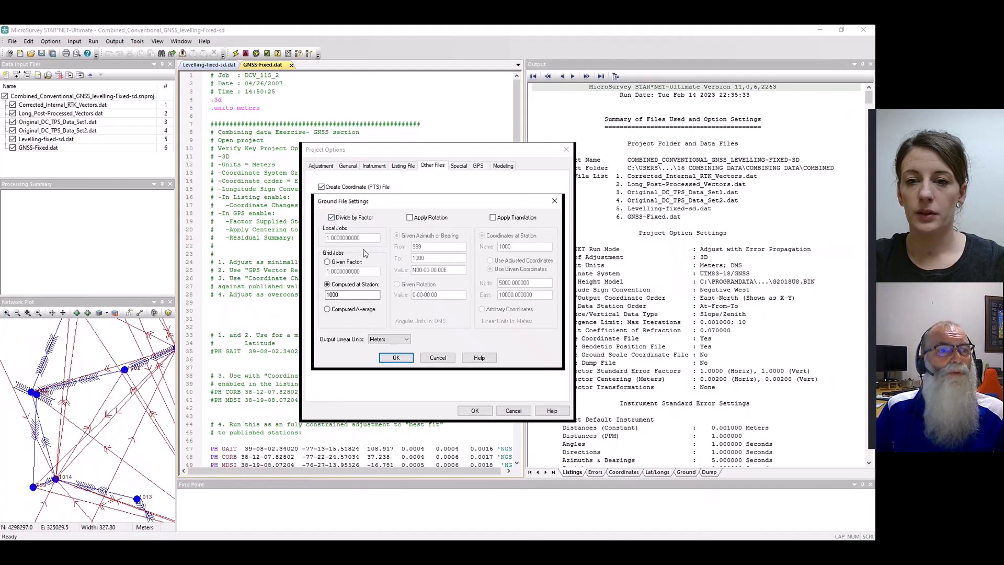
{"action": "left_click", "coordinate": [335, 295]}
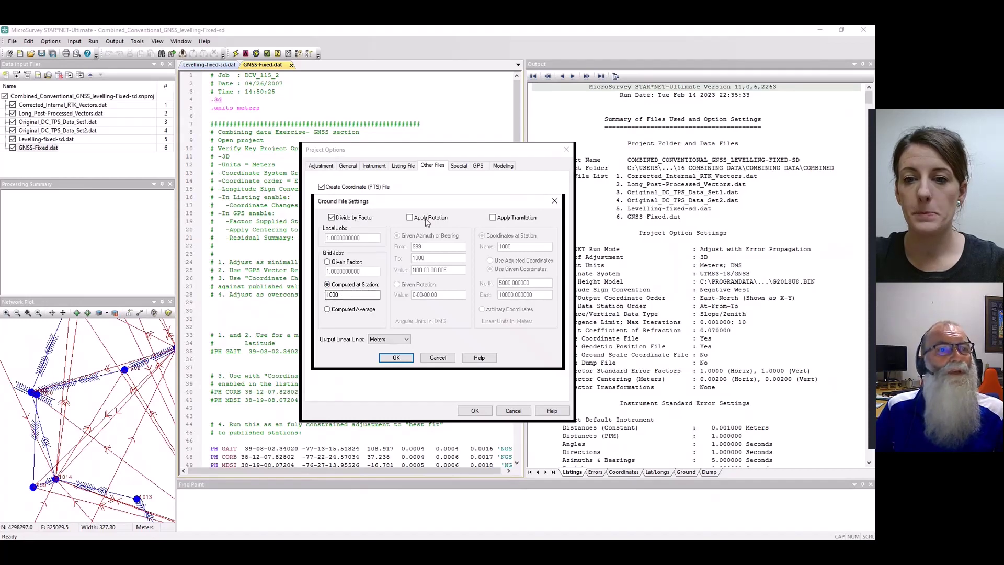
{"action": "left_click", "coordinate": [410, 218]}
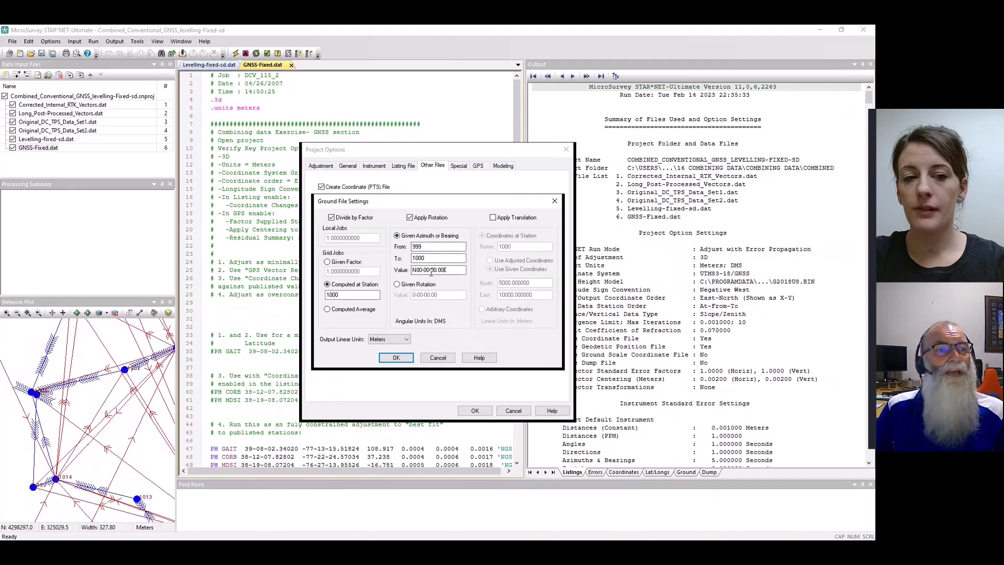
Translate station 1000 to N5000 E10000, keeping output linear units in Meters
{"action": "left_click", "coordinate": [493, 219]}
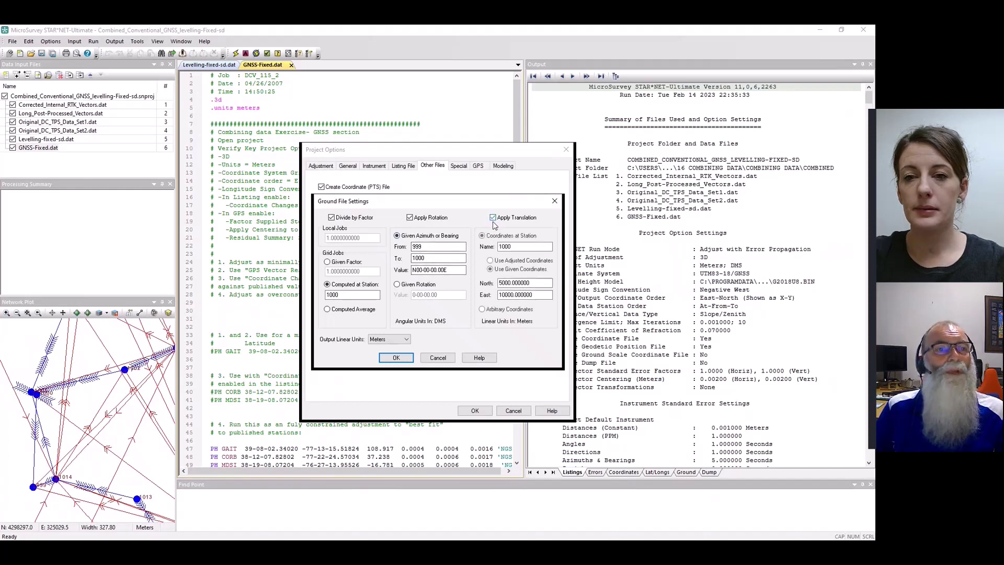
{"action": "left_click", "coordinate": [519, 246]}
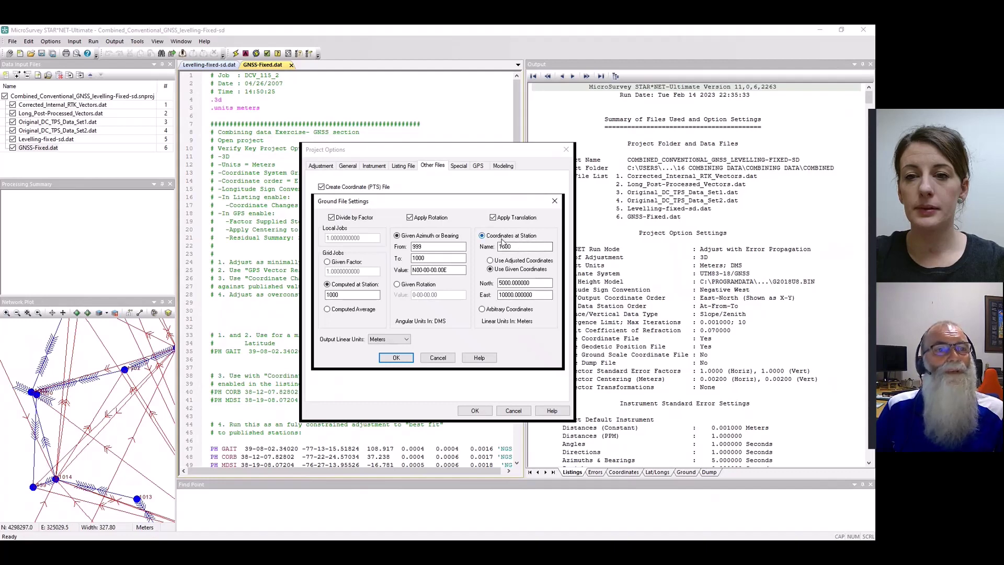
{"action": "left_click", "coordinate": [408, 340]}
{"action": "left_click", "coordinate": [407, 340]}
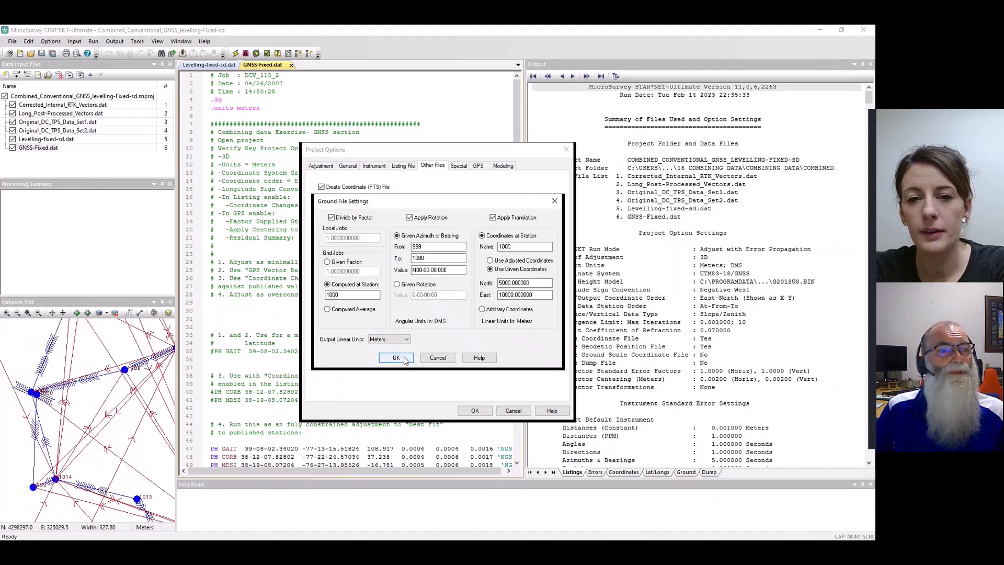
Apply the settings, rerun the adjustment, and view the ground file with station 1000 at 10000 E/5000 N
{"action": "left_click", "coordinate": [397, 358]}
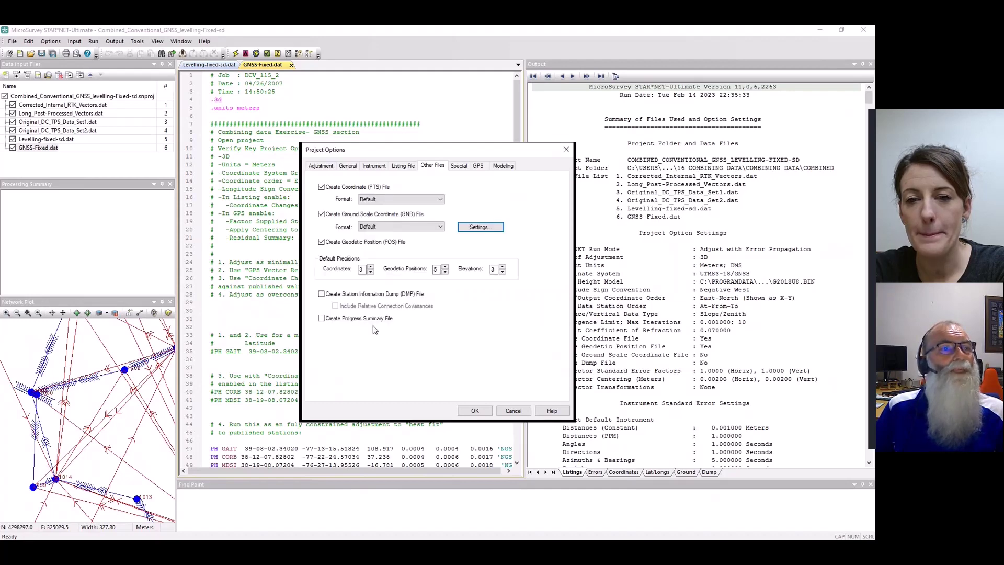
{"action": "left_click", "coordinate": [473, 410]}
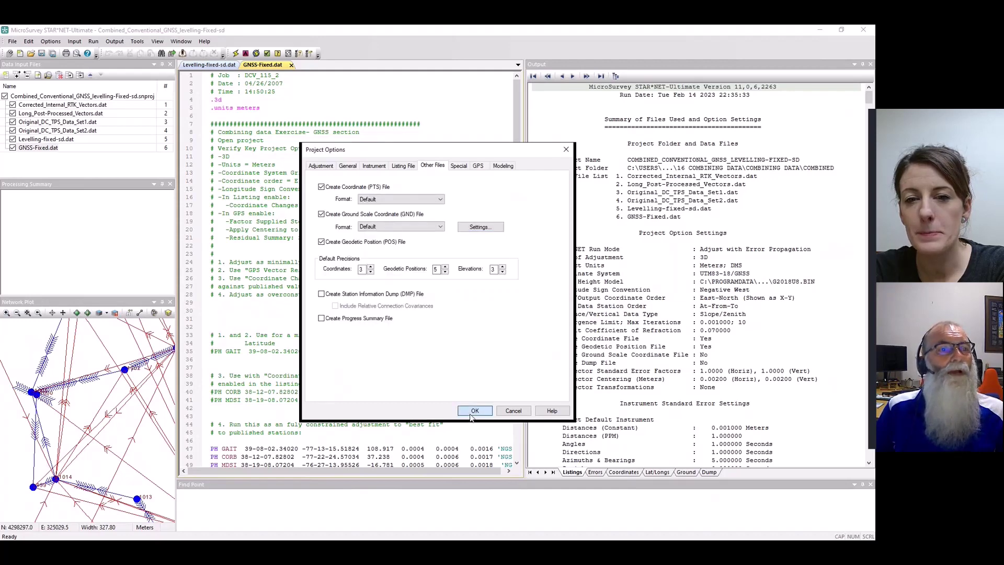
{"action": "left_click", "coordinate": [235, 53]}
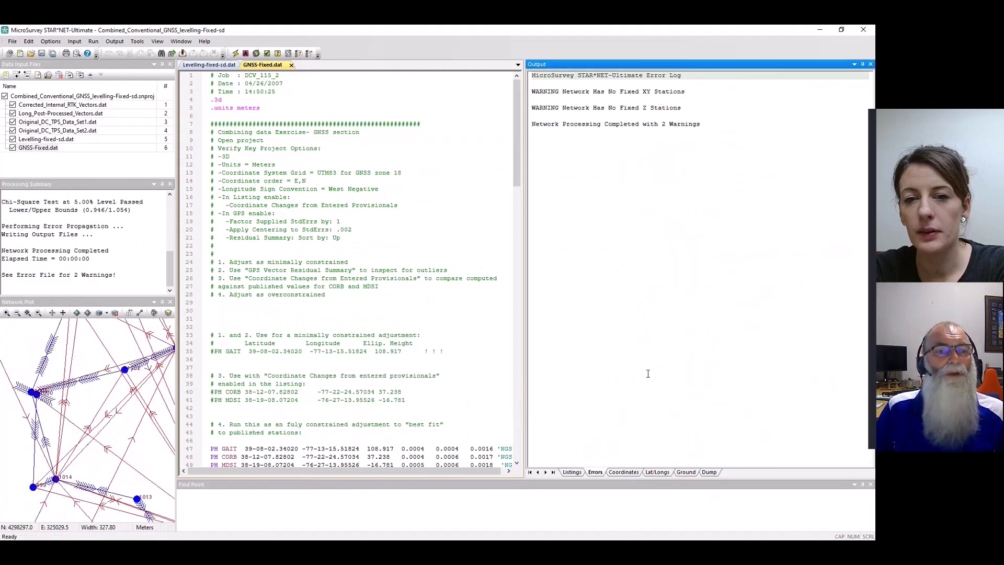
{"action": "left_click", "coordinate": [685, 472]}
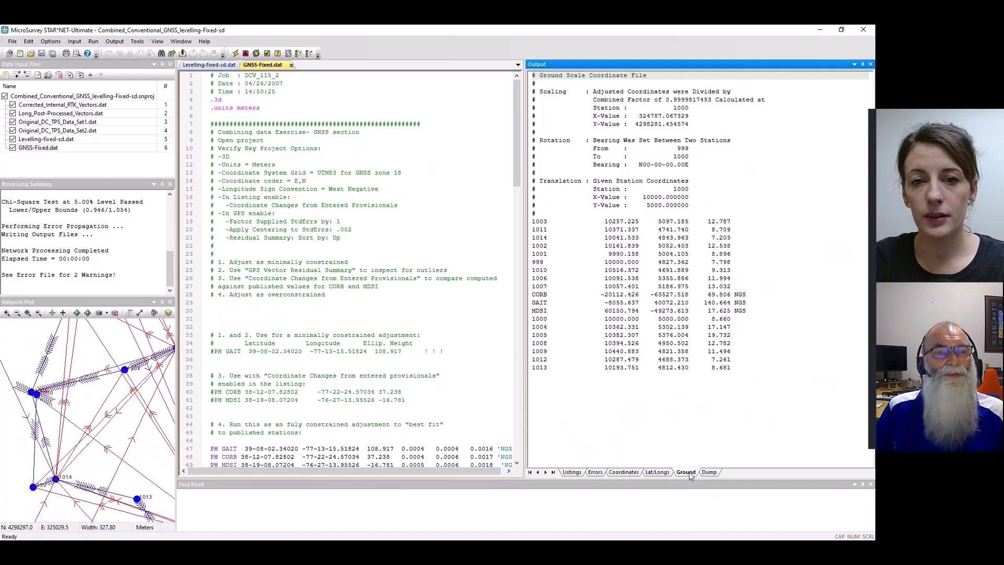
{"action": "left_click", "coordinate": [623, 473]}
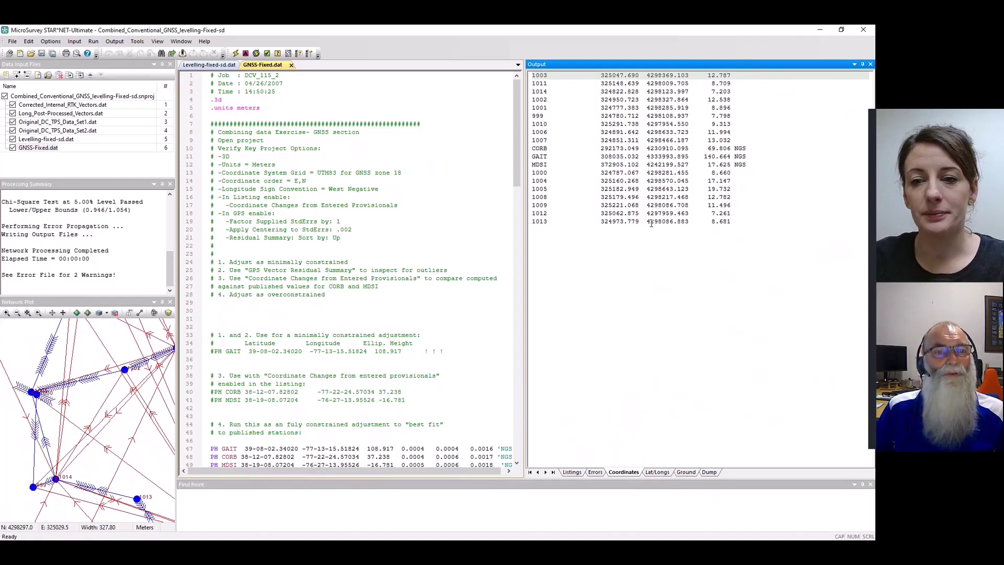
{"action": "left_click", "coordinate": [686, 472]}
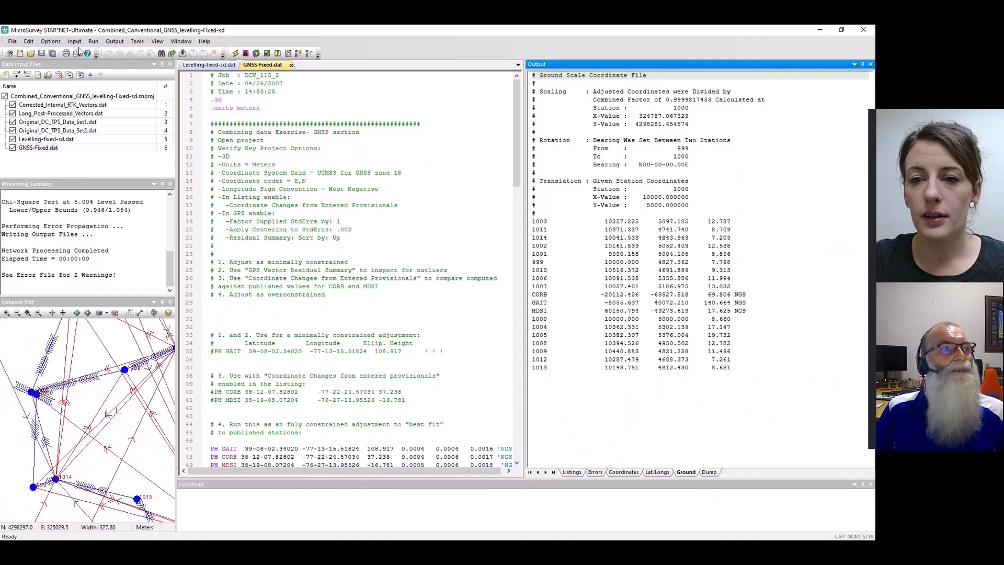
{"action": "left_click", "coordinate": [51, 41]}
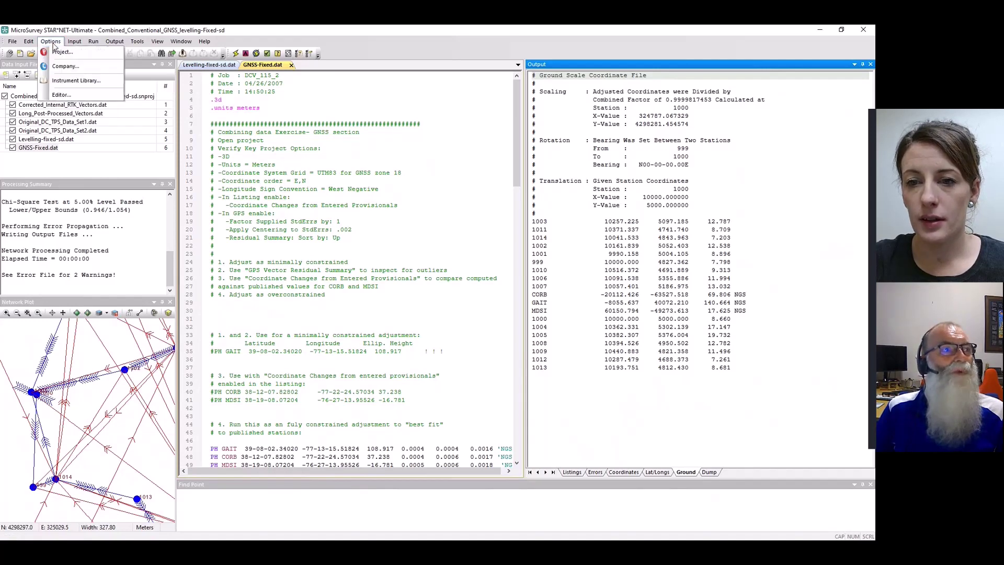
{"action": "left_click", "coordinate": [58, 49]}
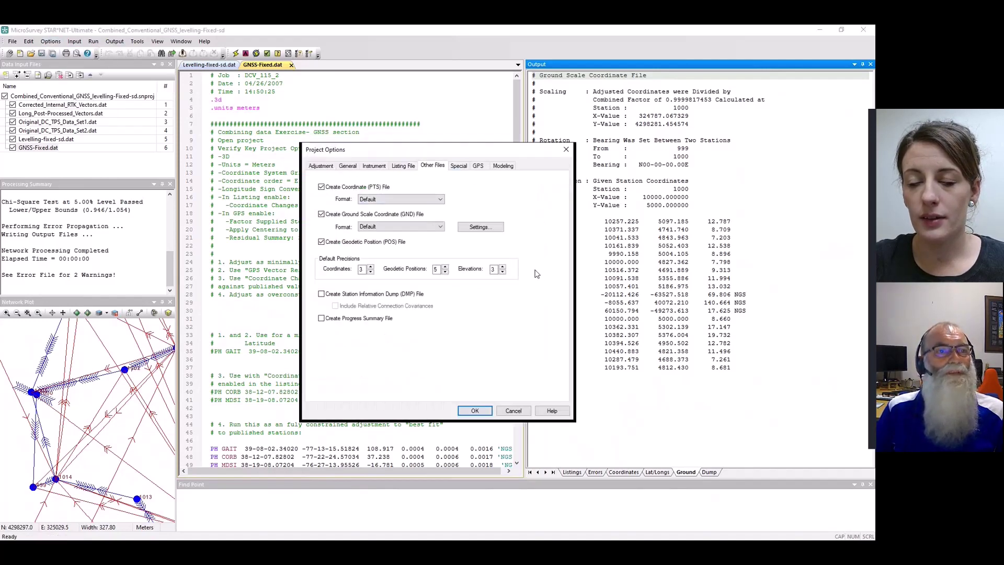
{"action": "left_click", "coordinate": [486, 228]}
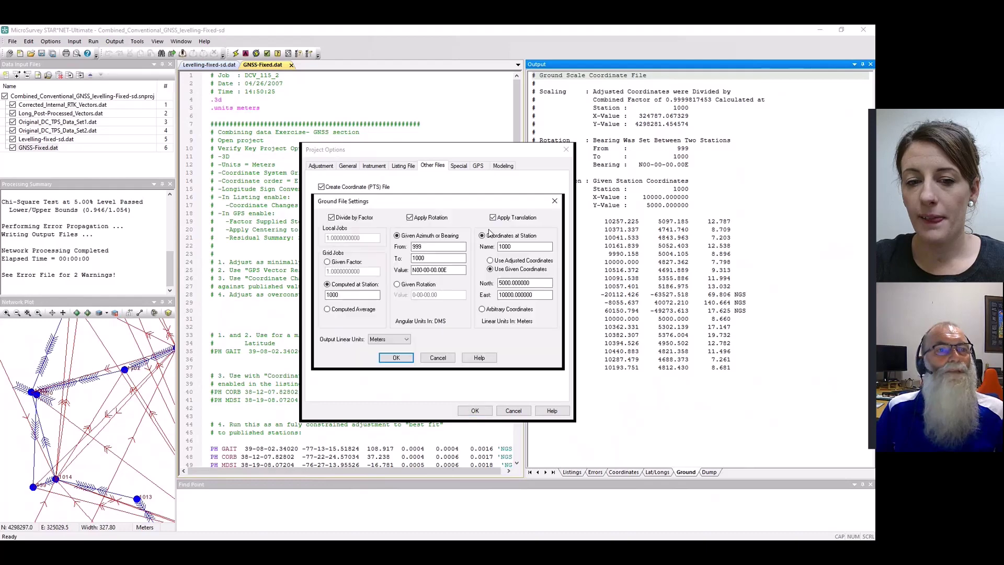
{"action": "left_click", "coordinate": [400, 360]}
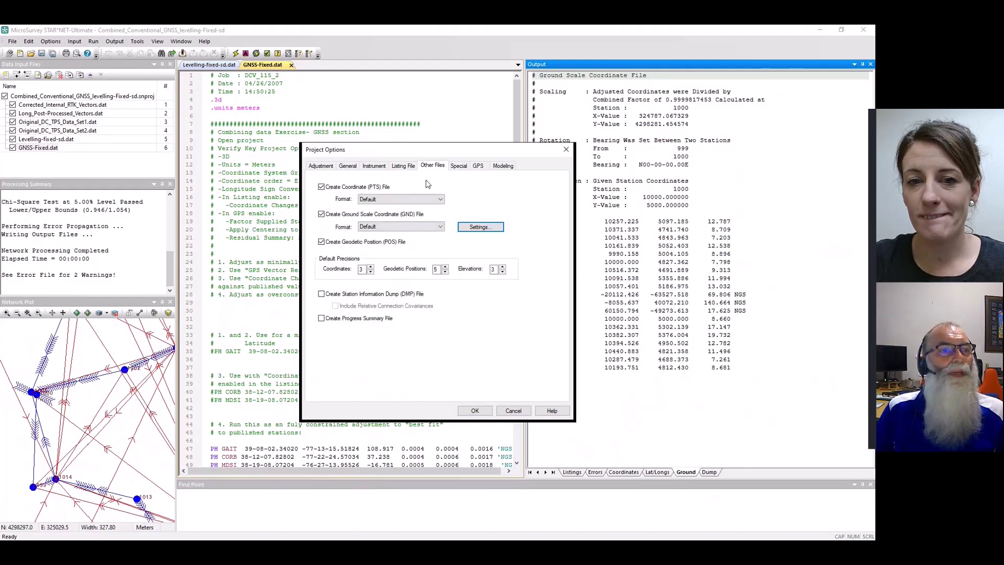
{"action": "left_click", "coordinate": [474, 411]}
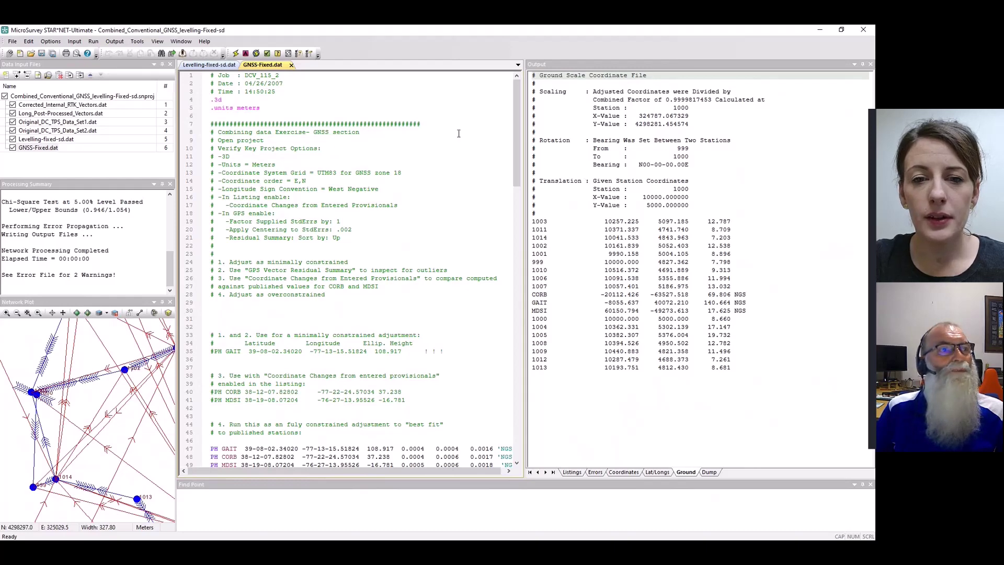
Rerun the network adjustment and view the regenerated Ground output file
{"action": "left_click", "coordinate": [236, 54]}
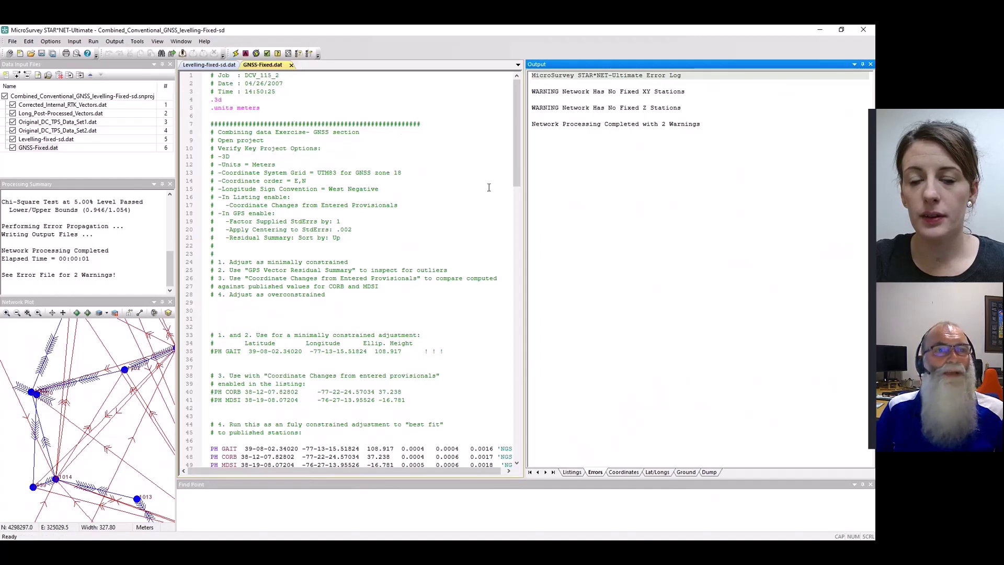
{"action": "left_click", "coordinate": [685, 472]}
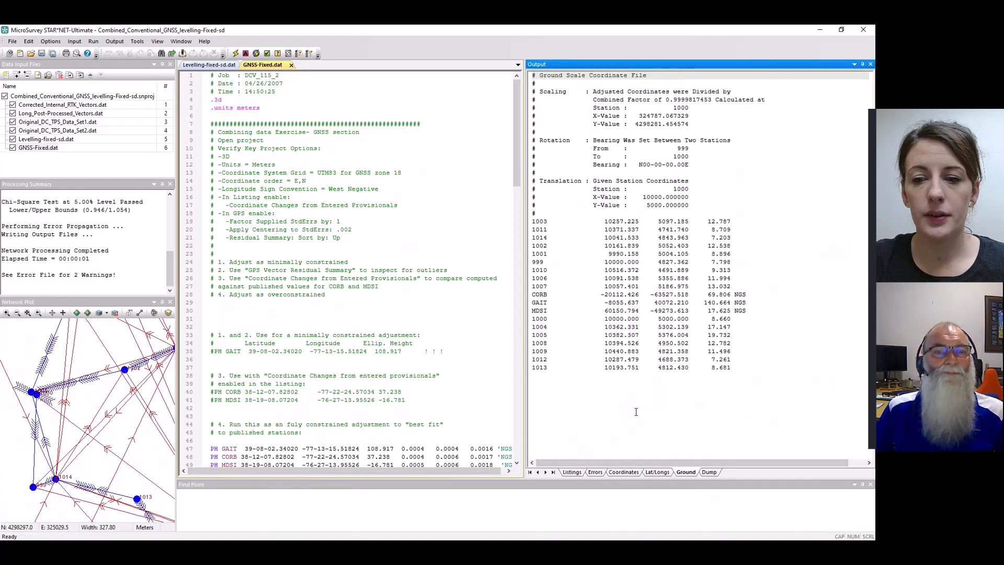